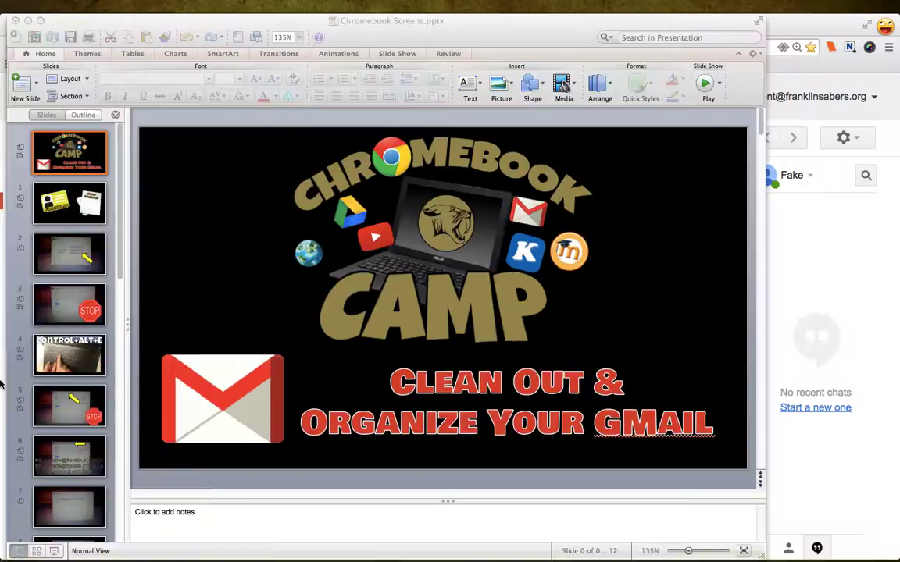
- Leave the PowerPoint slideshow and switch to the Gmail inbox in Chrome
{"action": "key", "text": "super+Tab"}
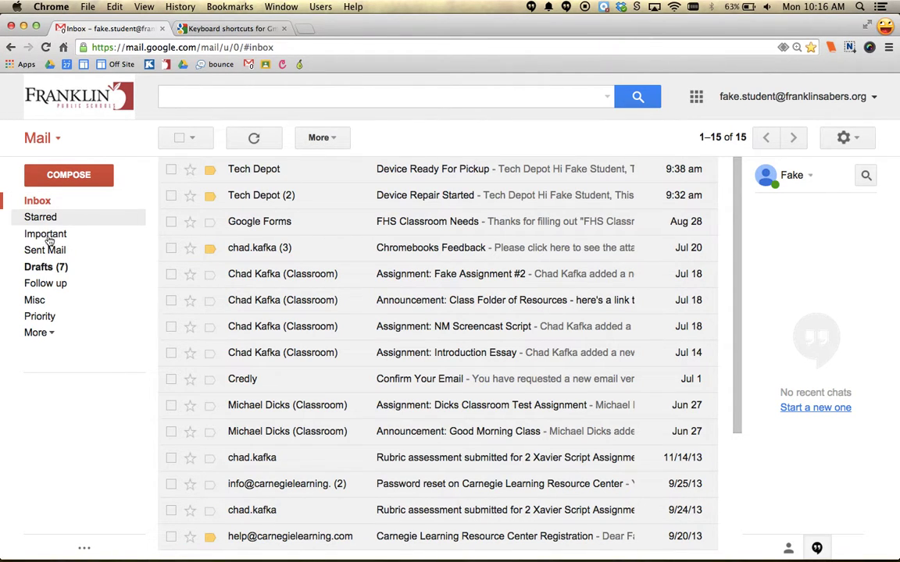
- Create a label named 'Science' and open its options menu in the sidebar
{"action": "left_click", "coordinate": [51, 335]}
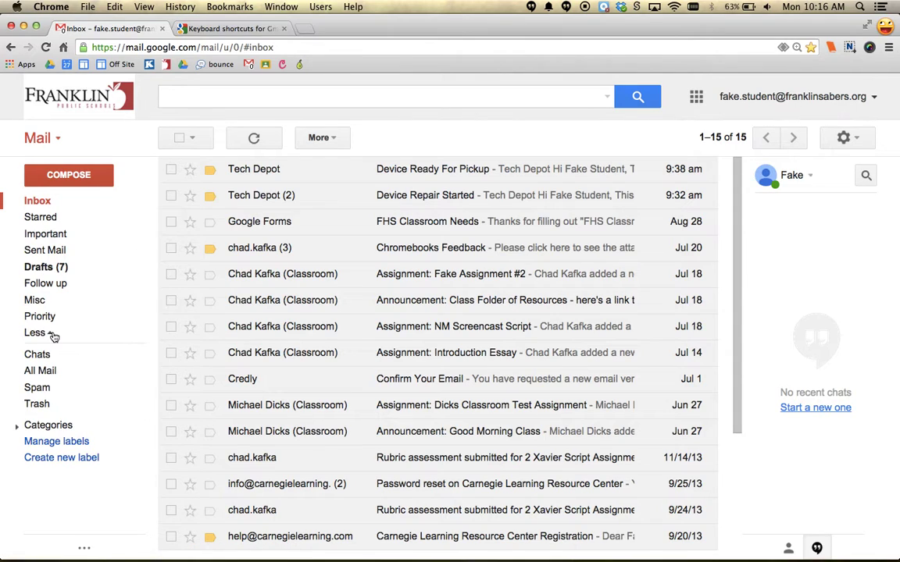
{"action": "left_click", "coordinate": [59, 464]}
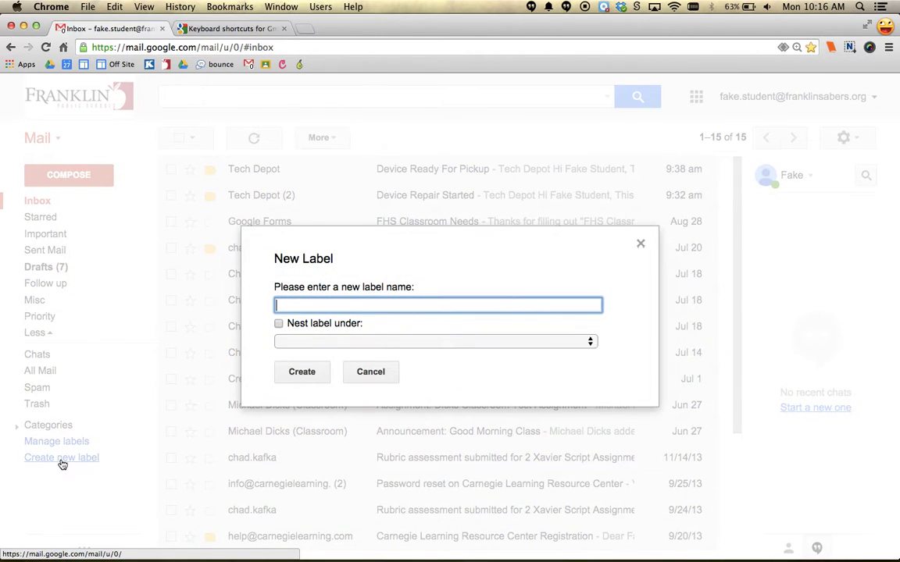
{"action": "type", "text": "Science"}
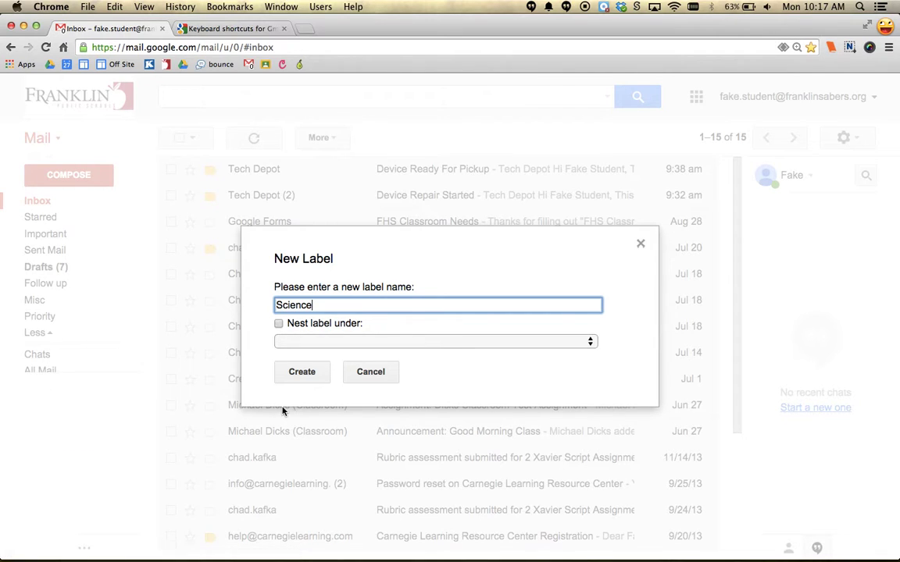
{"action": "left_click", "coordinate": [317, 377]}
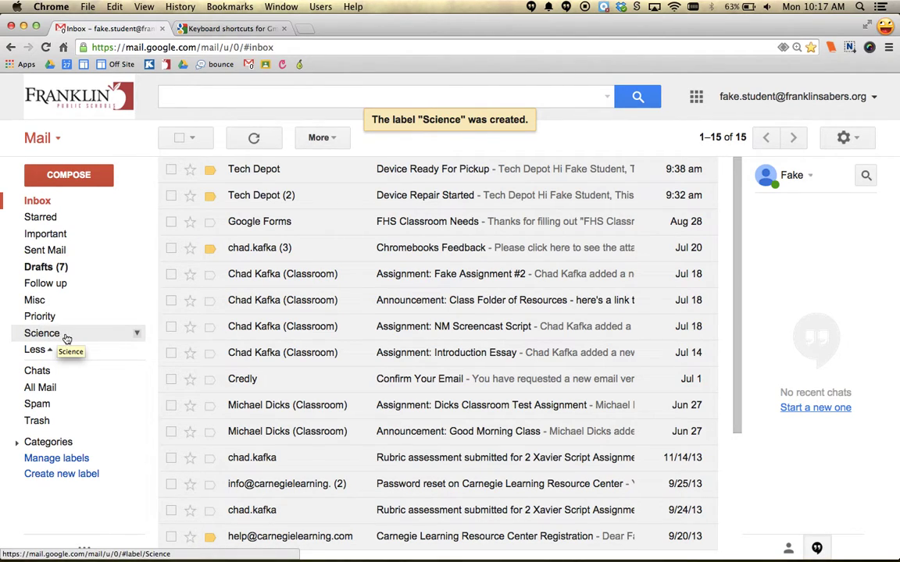
{"action": "left_click", "coordinate": [137, 335]}
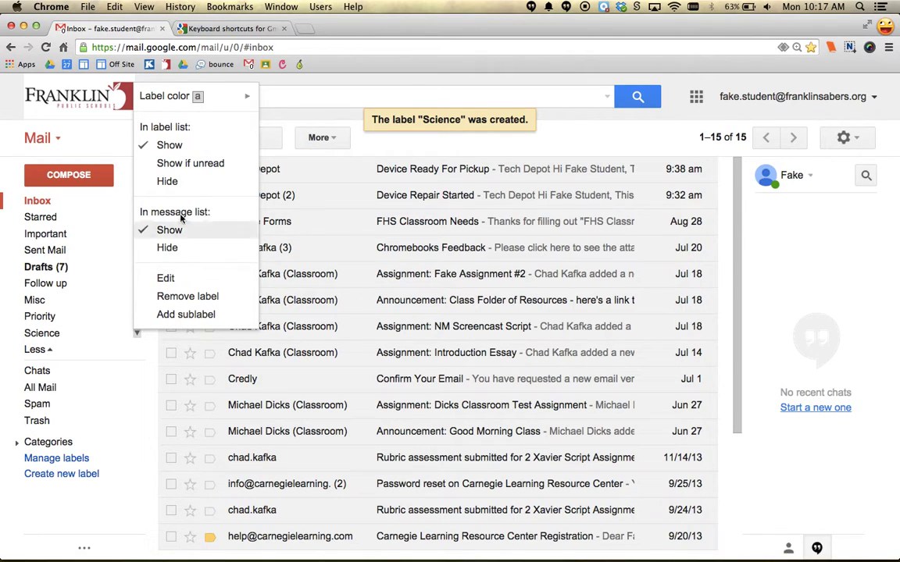
{"action": "mouse_move", "coordinate": [249, 97]}
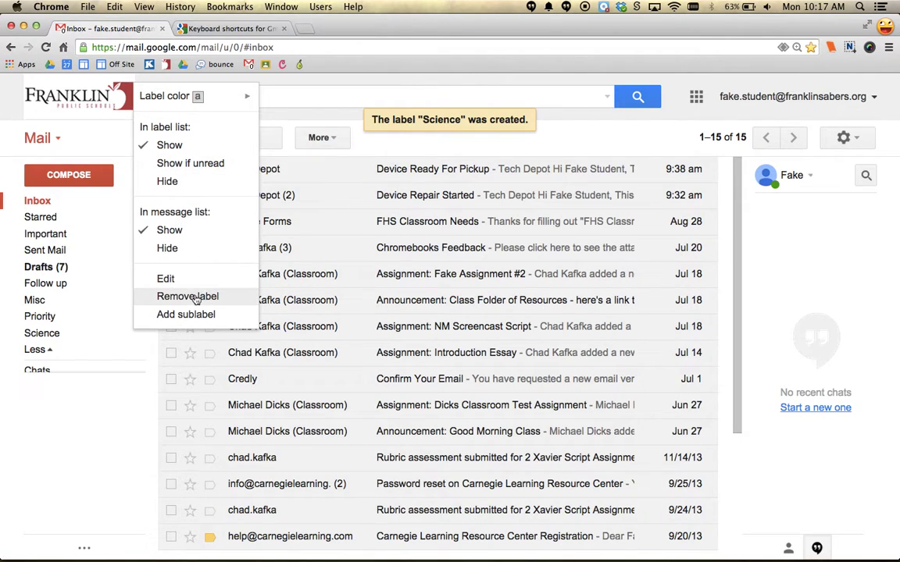
{"action": "left_click", "coordinate": [112, 152]}
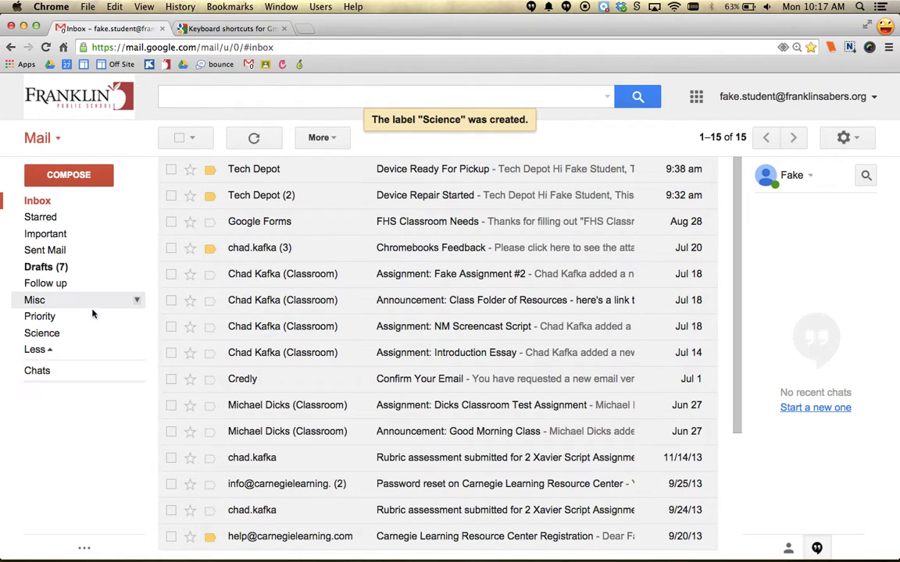
{"action": "left_click", "coordinate": [171, 301]}
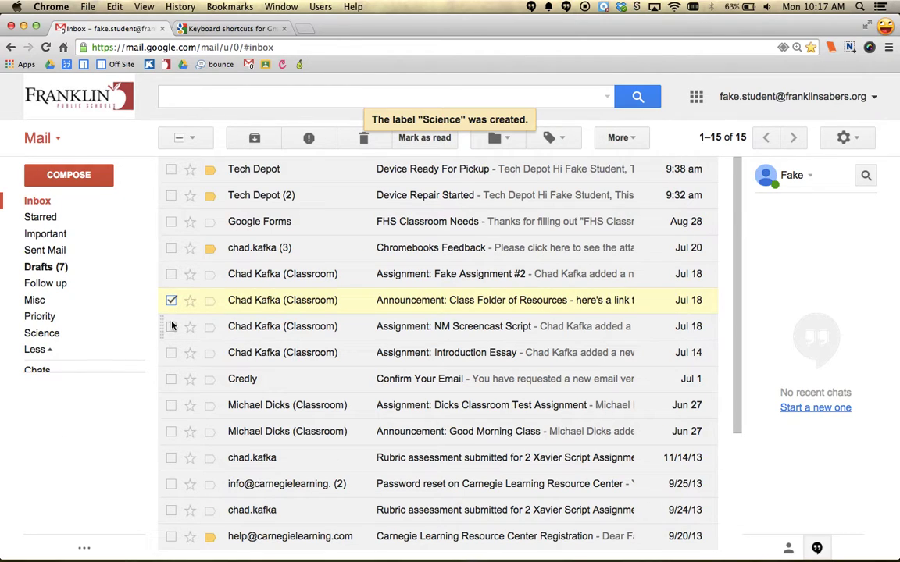
- Move the three selected classroom messages, including Introduction Essay, into Science and open that label
{"action": "left_click", "coordinate": [171, 353]}
{"action": "mouse_move", "coordinate": [134, 334]}
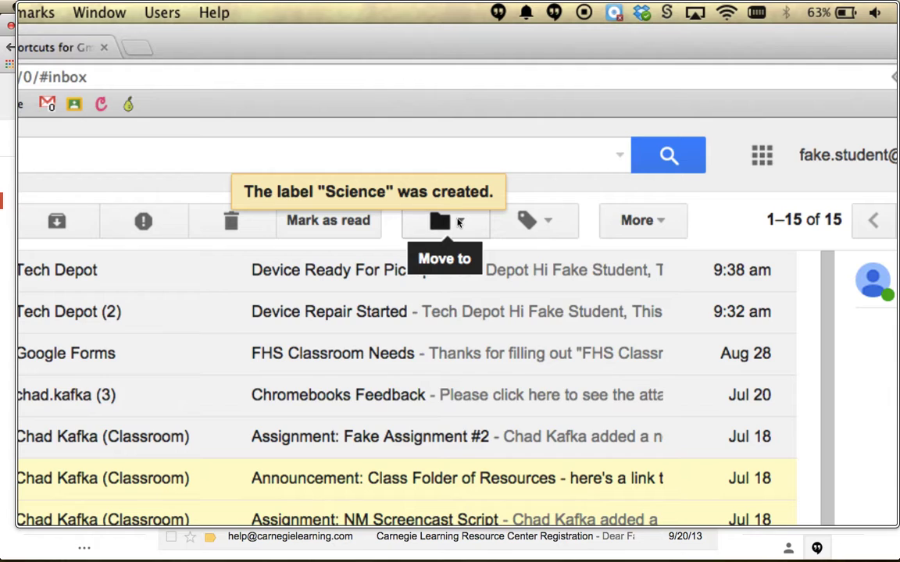
{"action": "left_click", "coordinate": [459, 224]}
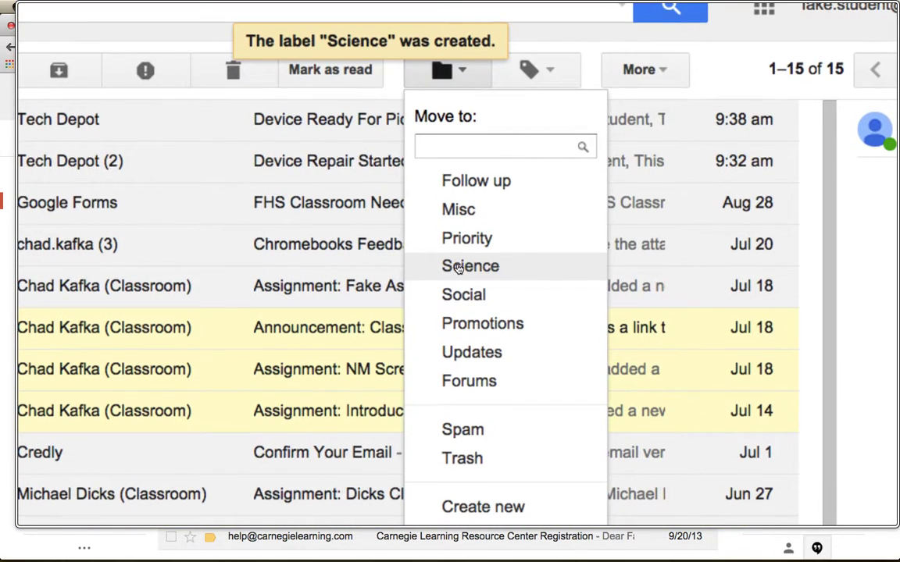
{"action": "left_click", "coordinate": [458, 268]}
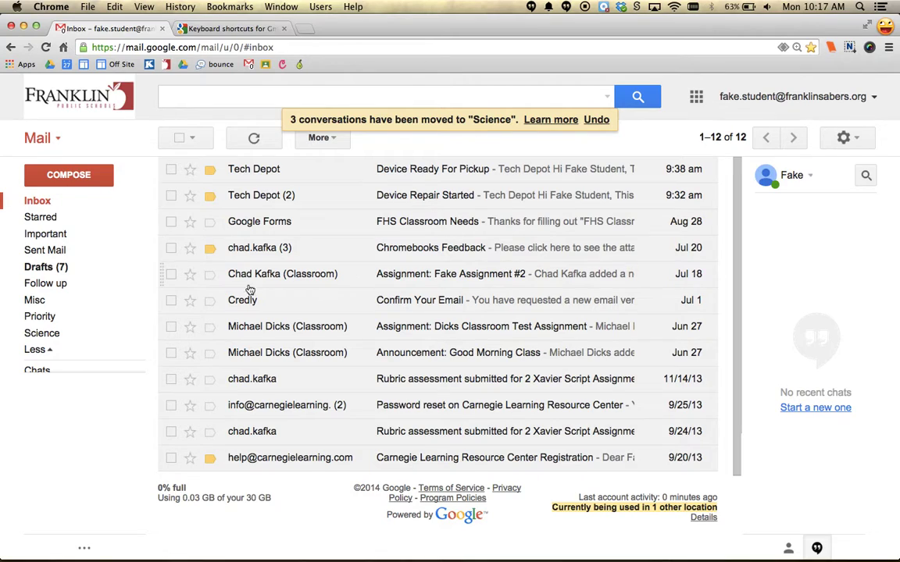
{"action": "left_click", "coordinate": [56, 334]}
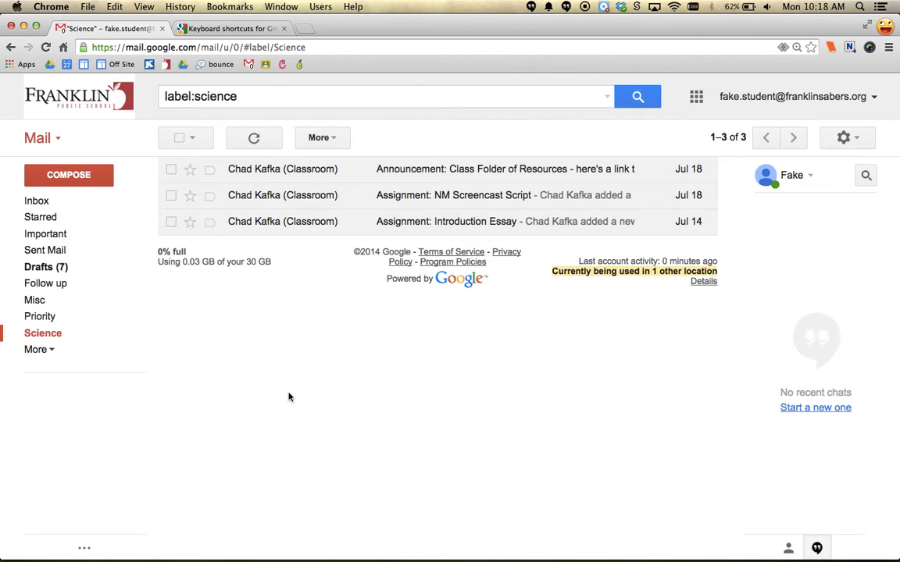
- Trash the Fake Assignment #2 and Classroom Test Assignment messages from the inbox
{"action": "left_click", "coordinate": [36, 200]}
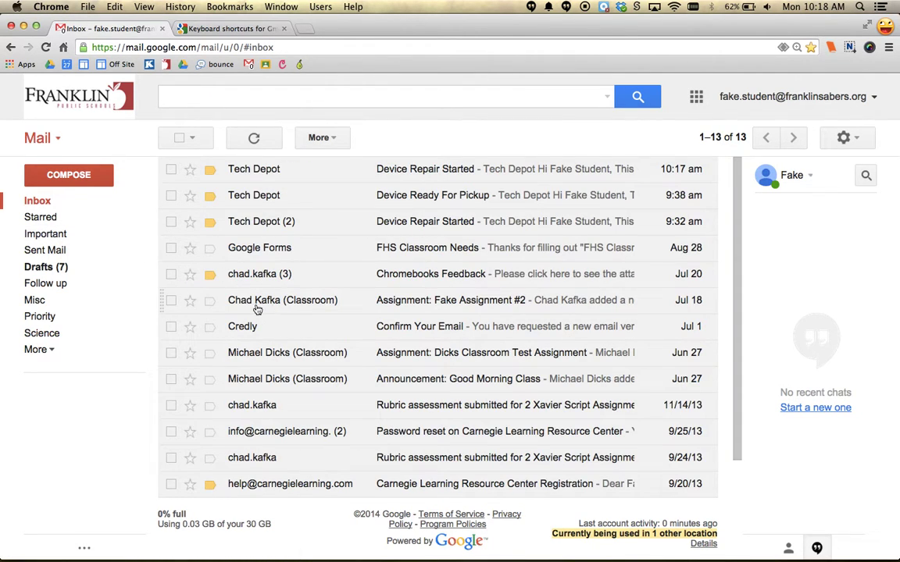
{"action": "left_click", "coordinate": [211, 302]}
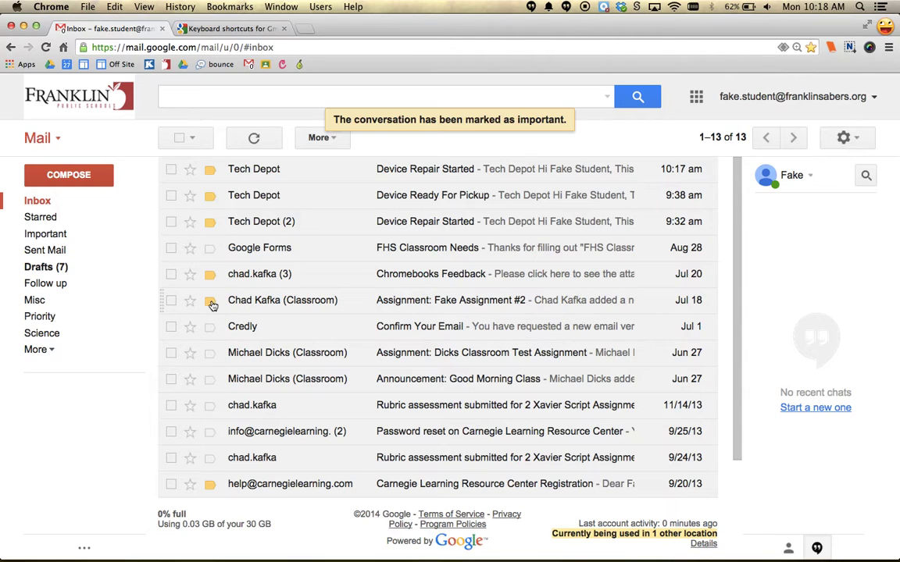
{"action": "left_click", "coordinate": [211, 302]}
{"action": "left_click", "coordinate": [171, 301]}
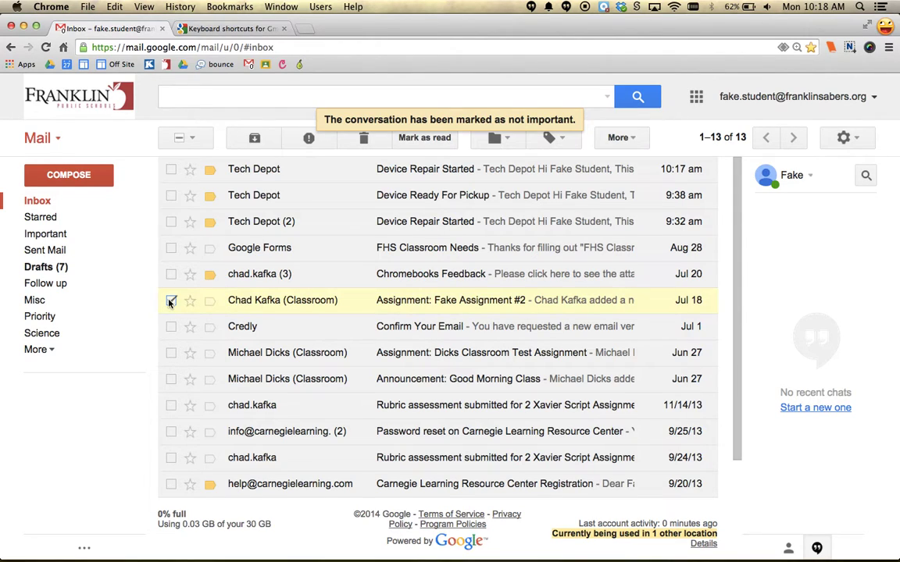
{"action": "left_click", "coordinate": [171, 353]}
{"action": "left_click", "coordinate": [363, 140]}
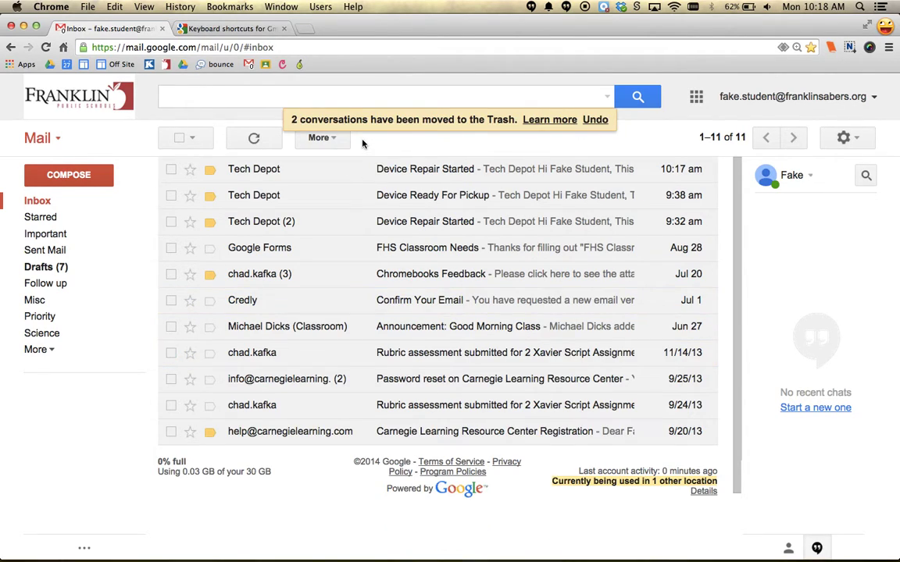
{"action": "left_click", "coordinate": [35, 350]}
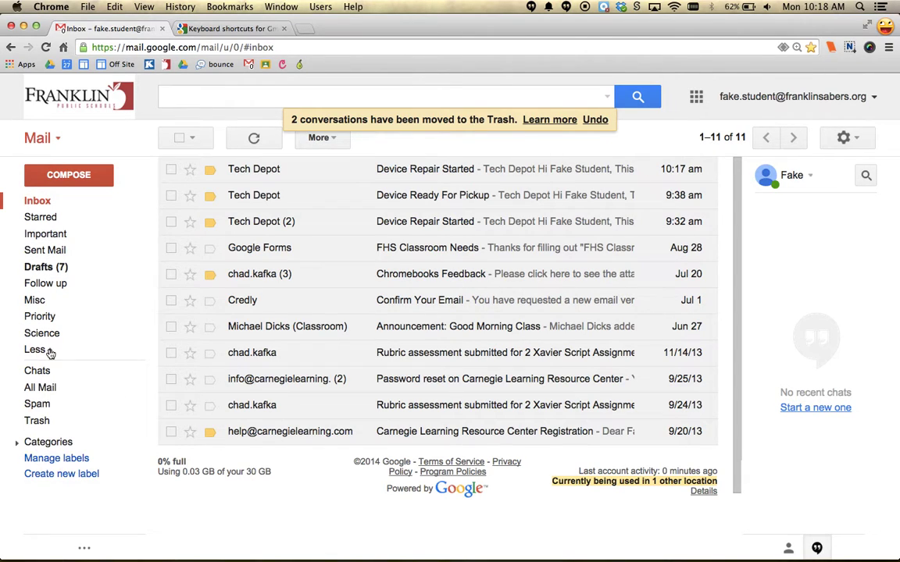
{"action": "left_click", "coordinate": [36, 421]}
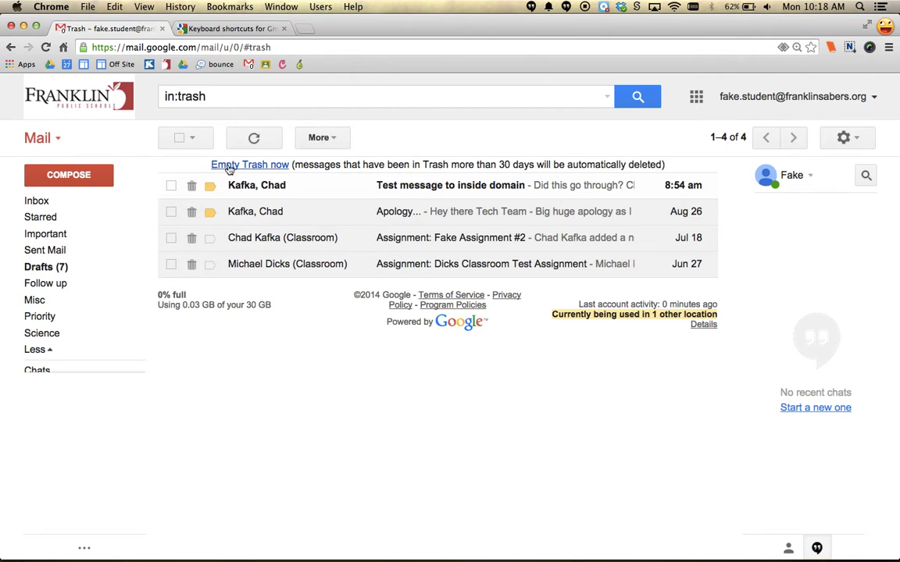
{"action": "mouse_move", "coordinate": [102, 215]}
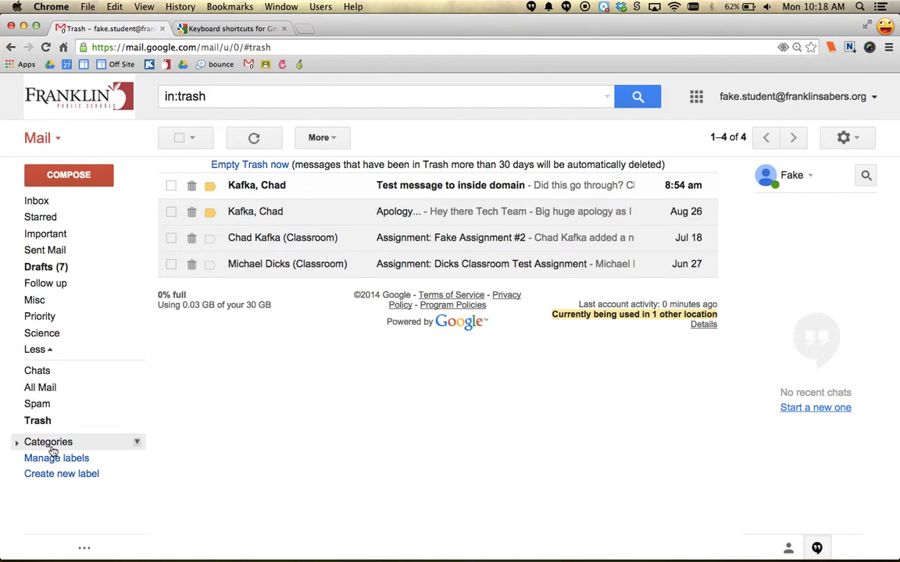
{"action": "left_click", "coordinate": [38, 200]}
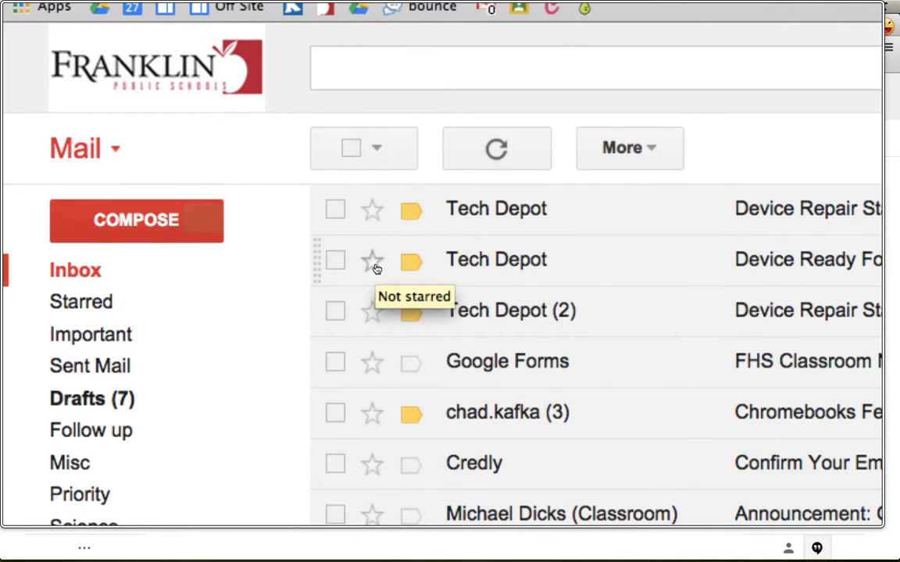
{"action": "scroll", "coordinate": [374, 269], "scroll_direction": "down", "scroll_amount": 3}
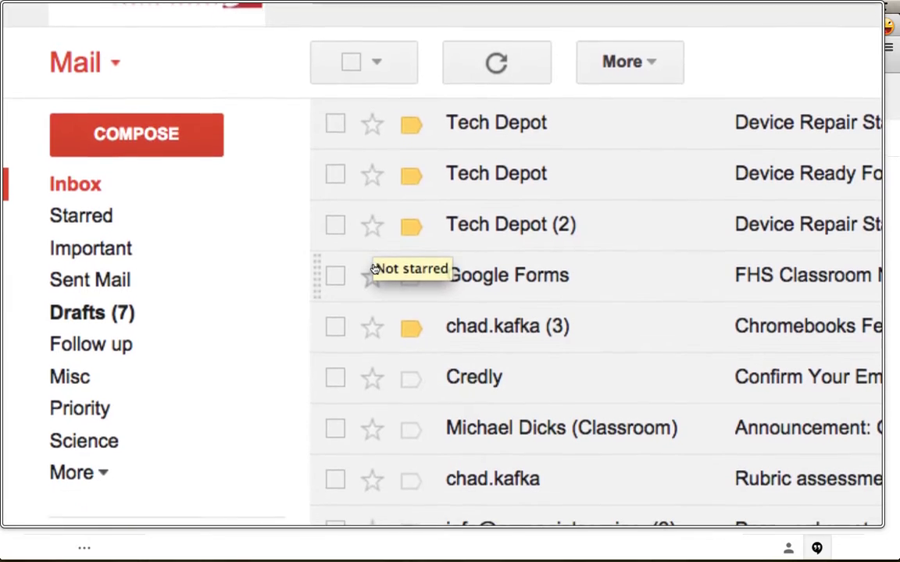
{"action": "left_click", "coordinate": [373, 271]}
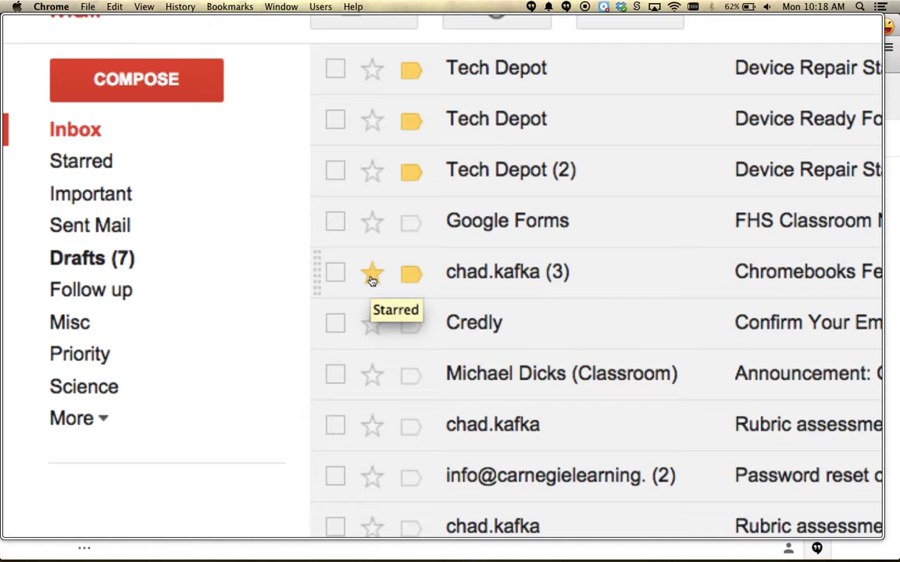
{"action": "scroll", "coordinate": [165, 268], "scroll_direction": "up", "scroll_amount": 3}
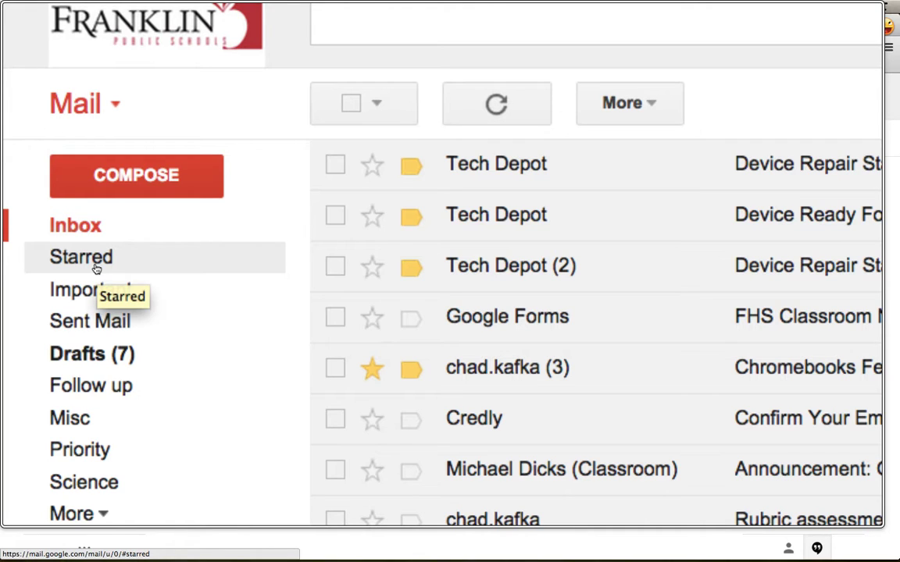
{"action": "left_click", "coordinate": [95, 268]}
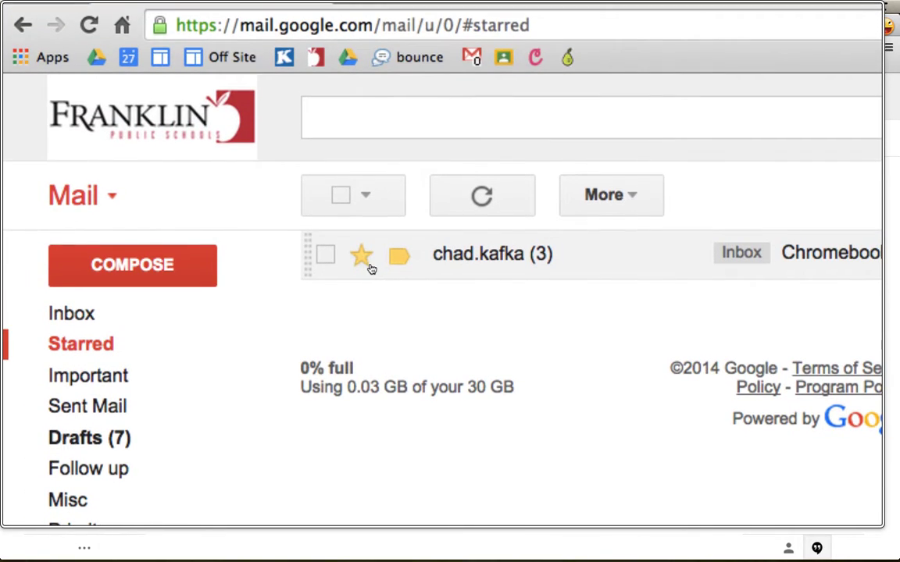
{"action": "left_click", "coordinate": [361, 211]}
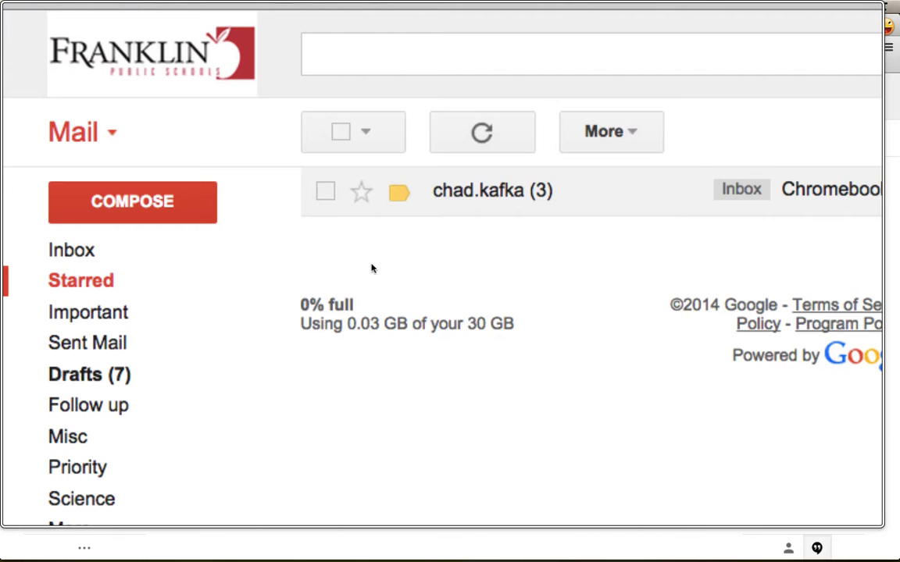
{"action": "left_click", "coordinate": [59, 260]}
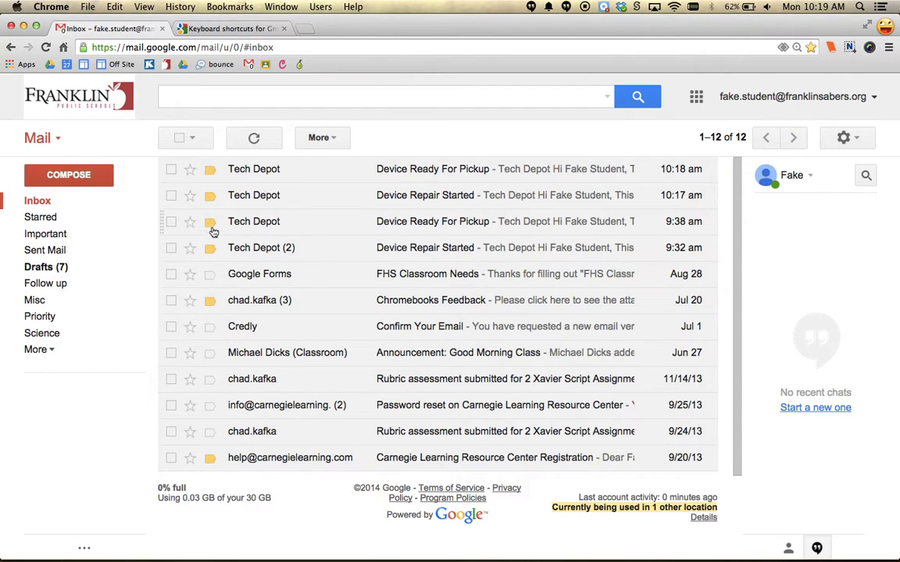
- Set Importance markers to 'No markers' in the Inbox settings and save the change
{"action": "mouse_move", "coordinate": [211, 226]}
{"action": "left_click", "coordinate": [850, 141]}
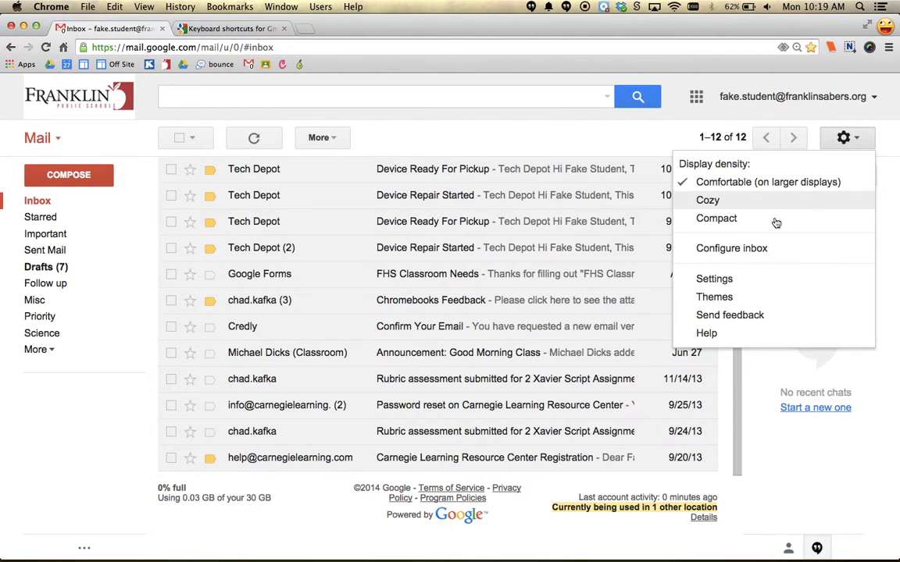
{"action": "left_click", "coordinate": [714, 280]}
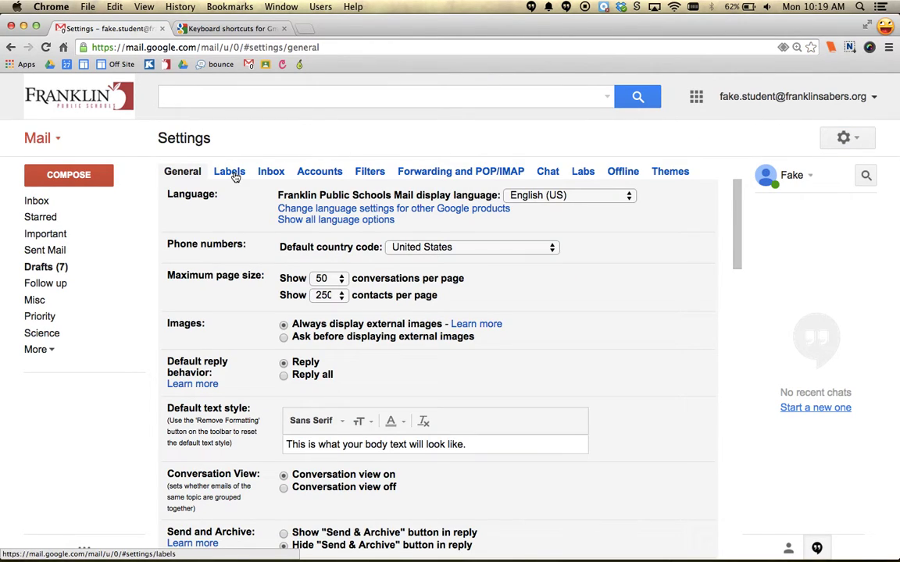
{"action": "left_click", "coordinate": [234, 173]}
{"action": "left_click", "coordinate": [271, 173]}
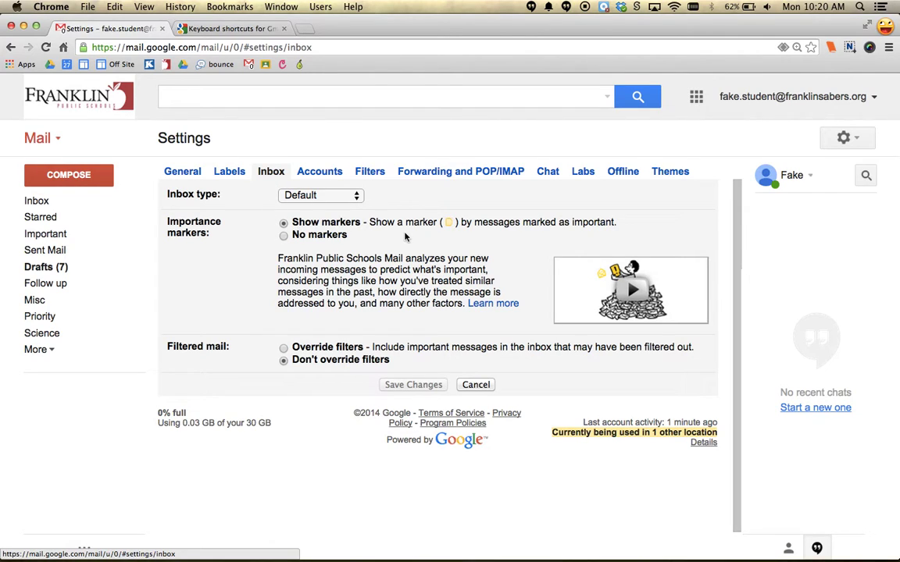
{"action": "left_click", "coordinate": [283, 235]}
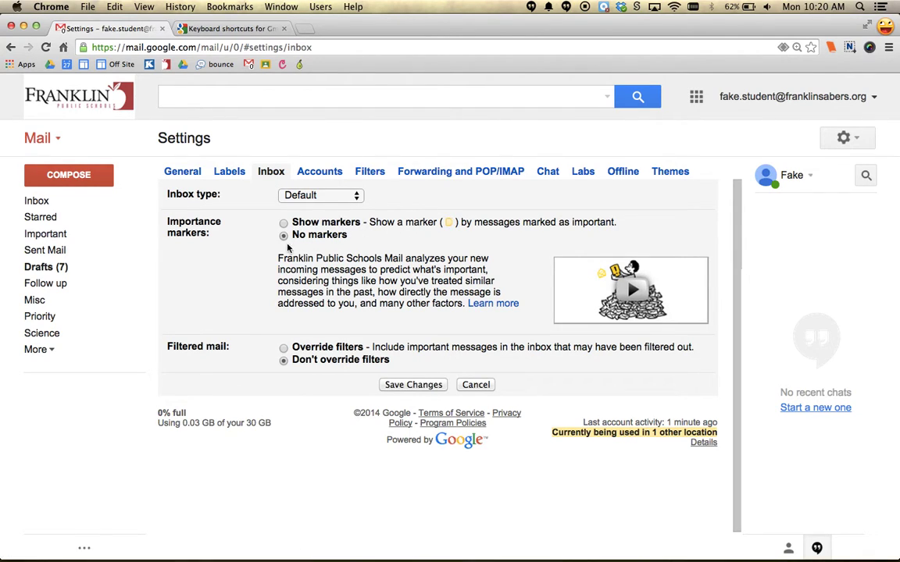
{"action": "left_click", "coordinate": [418, 386]}
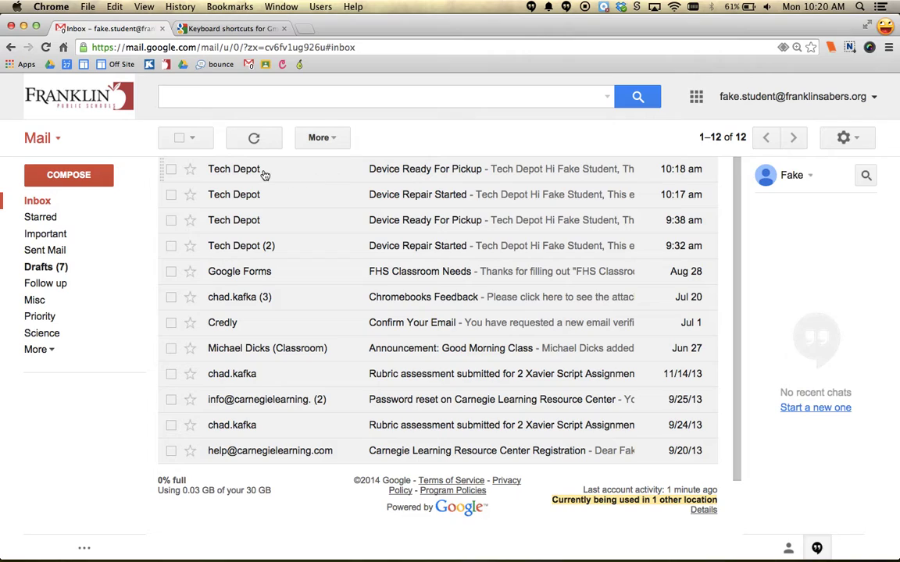
- Archive the Google Forms FHS Classroom Needs conversation, leaving 11 in the inbox
{"action": "left_click", "coordinate": [171, 195]}
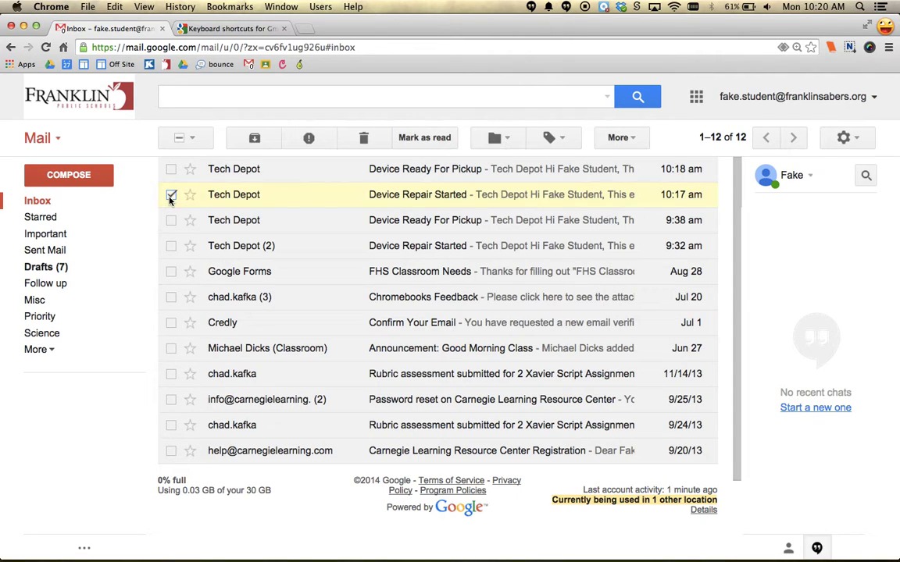
{"action": "left_click", "coordinate": [171, 196]}
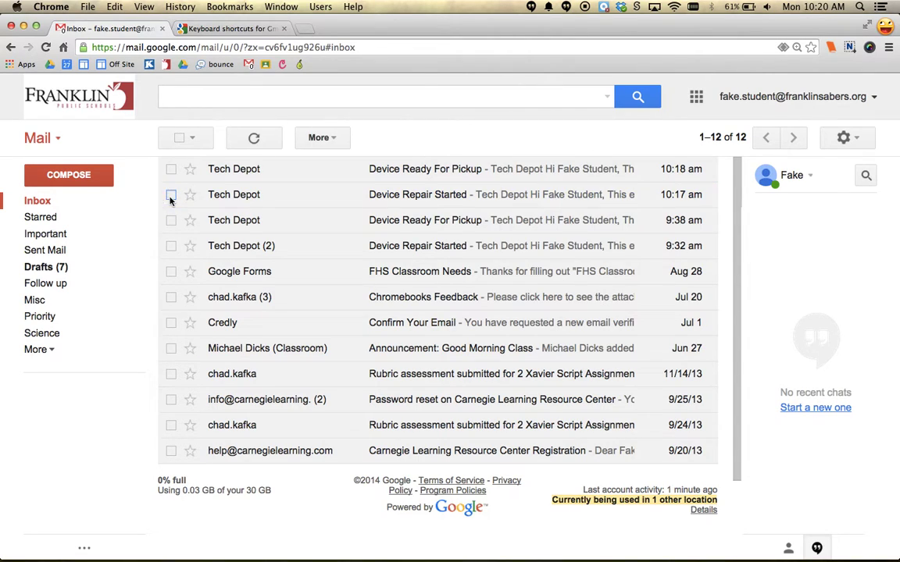
{"action": "left_click", "coordinate": [171, 271]}
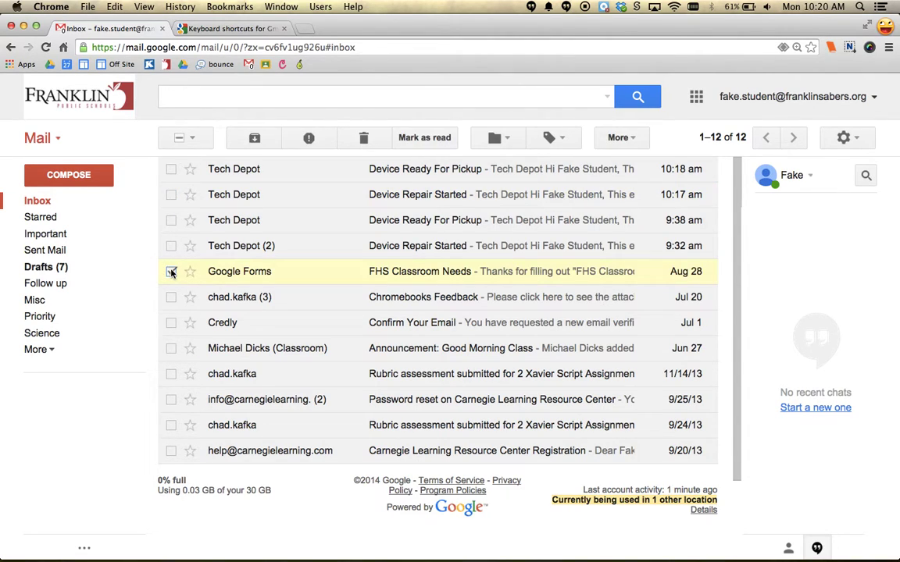
{"action": "left_click", "coordinate": [255, 139]}
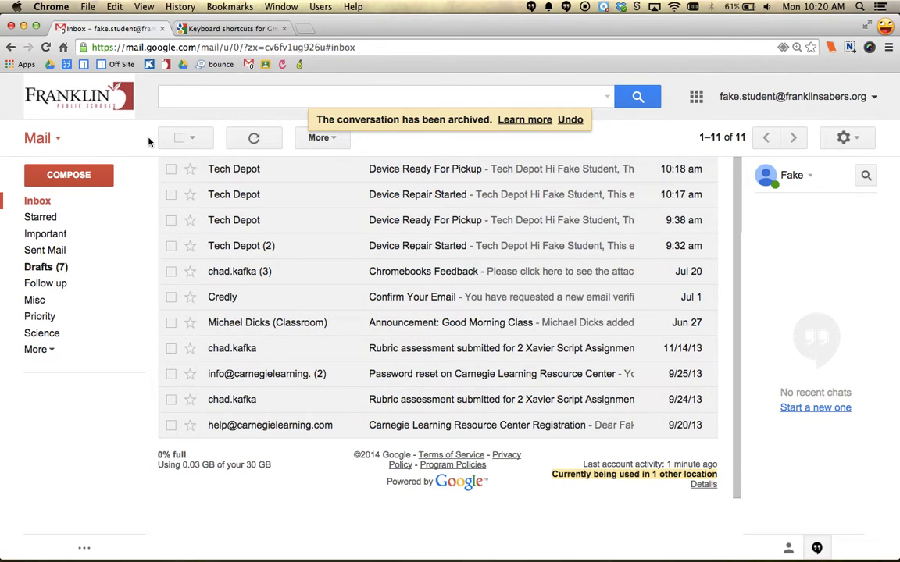
{"action": "left_click", "coordinate": [185, 96]}
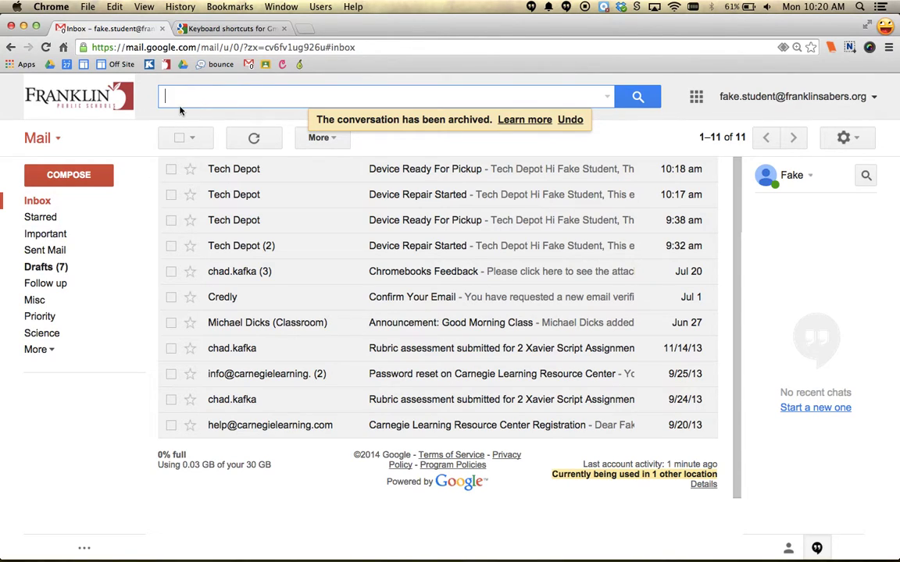
{"action": "left_click", "coordinate": [37, 350]}
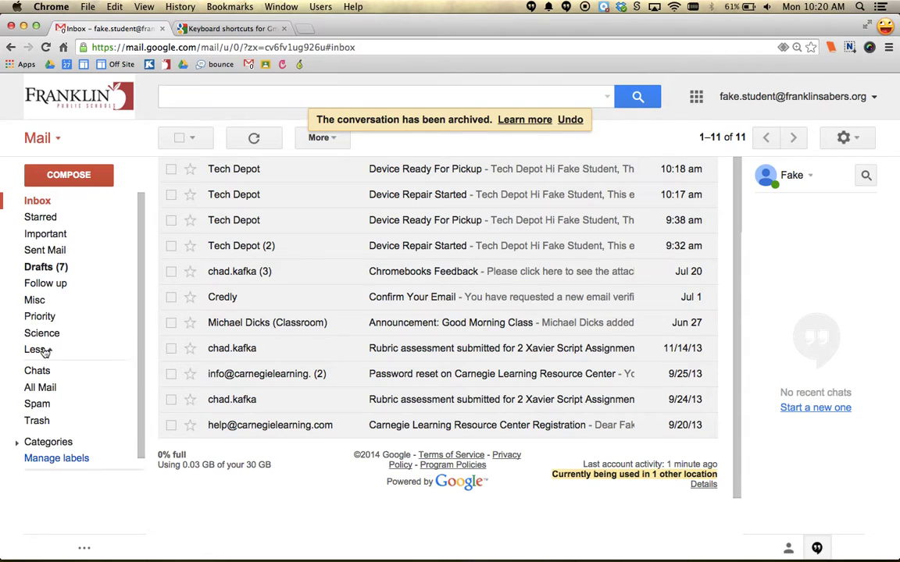
{"action": "left_click", "coordinate": [47, 389]}
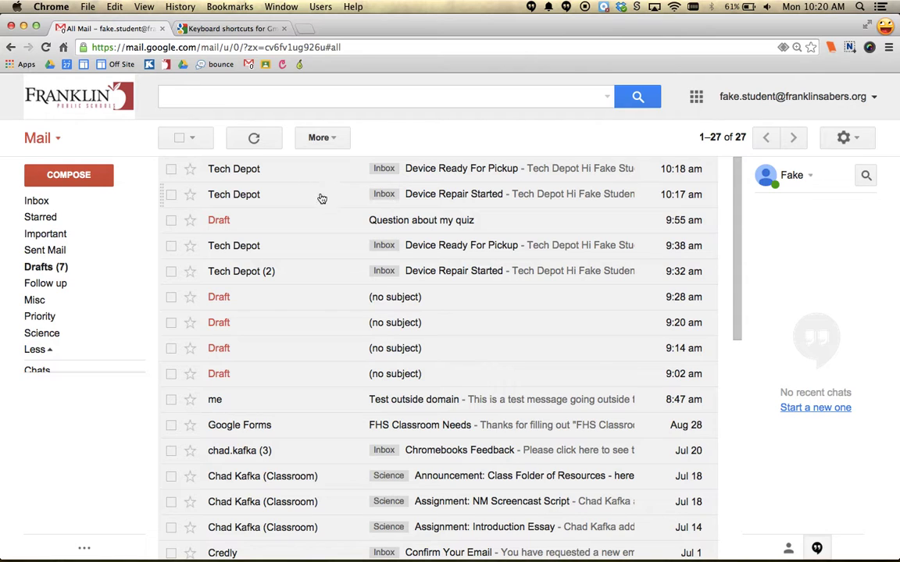
{"action": "scroll", "coordinate": [322, 333], "scroll_direction": "down", "scroll_amount": 3}
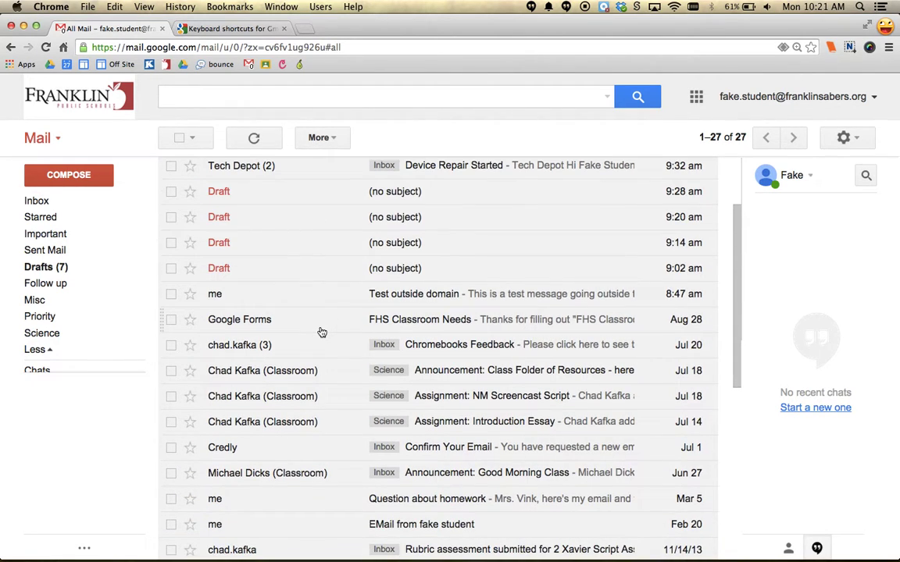
{"action": "scroll", "coordinate": [322, 333], "scroll_direction": "down", "scroll_amount": 3}
{"action": "scroll", "coordinate": [322, 332], "scroll_direction": "up", "scroll_amount": 6}
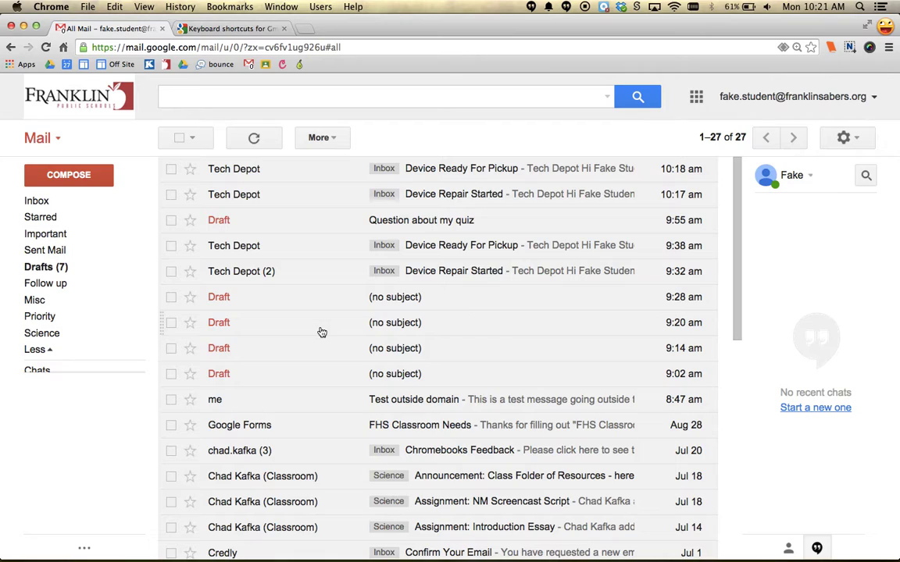
{"action": "left_click", "coordinate": [231, 95]}
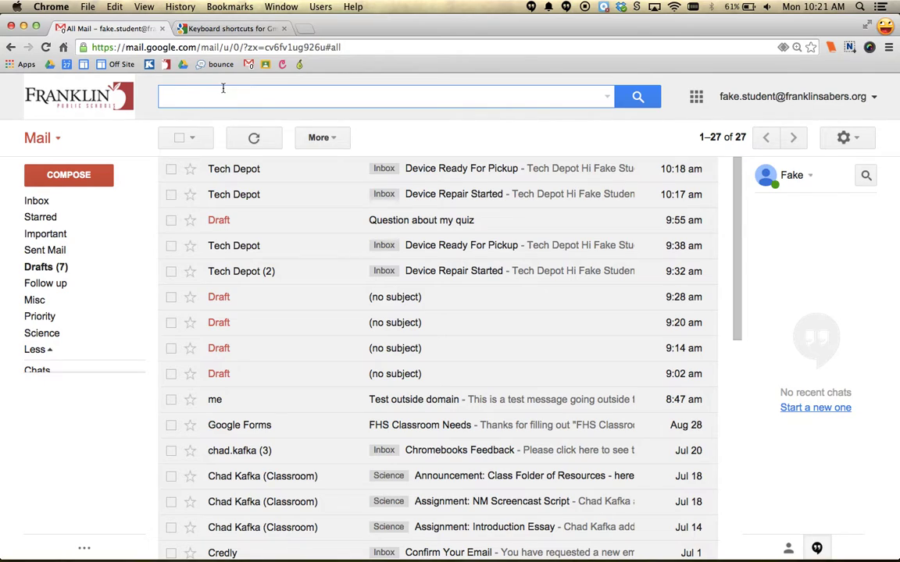
{"action": "left_click", "coordinate": [37, 201]}
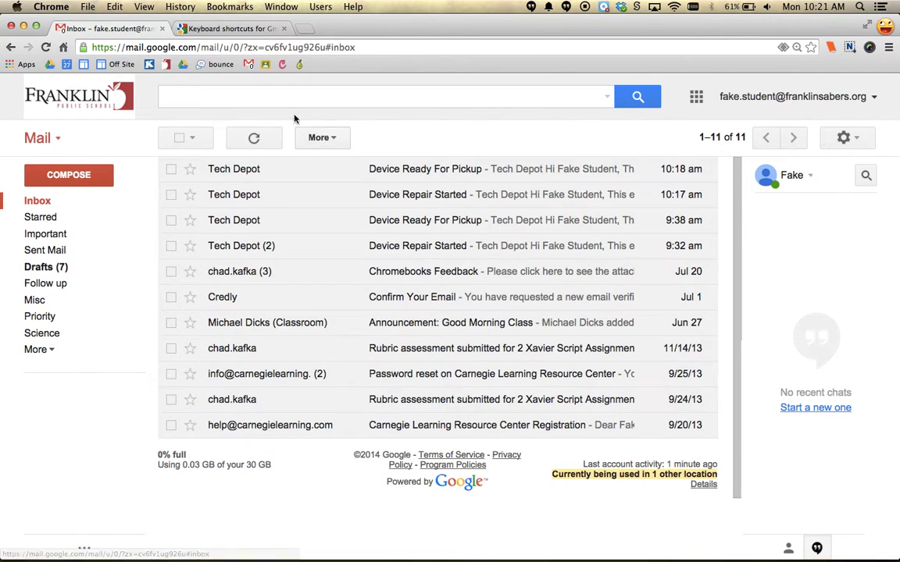